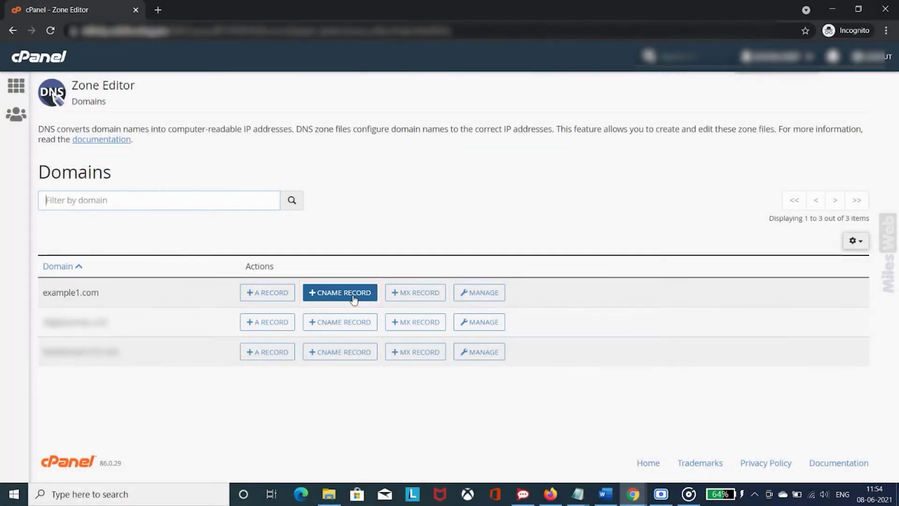
click(353, 297)
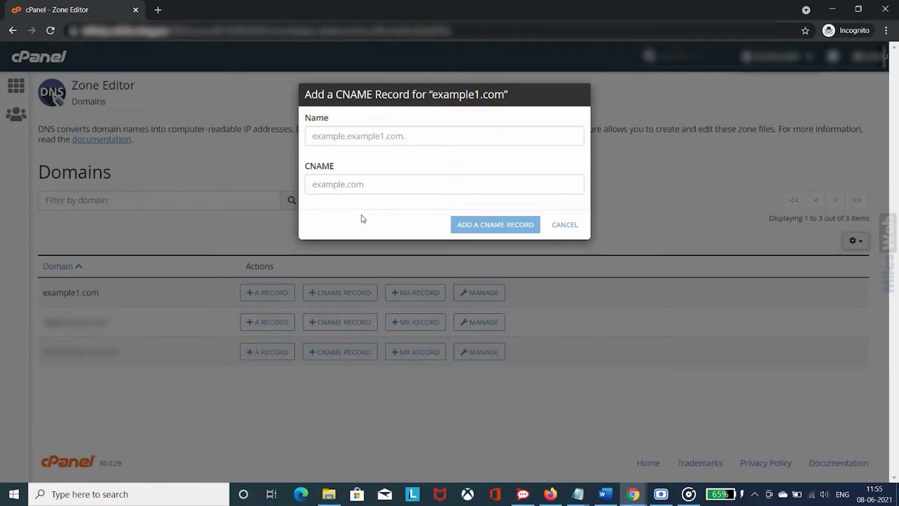
text(www)
key(Tab)
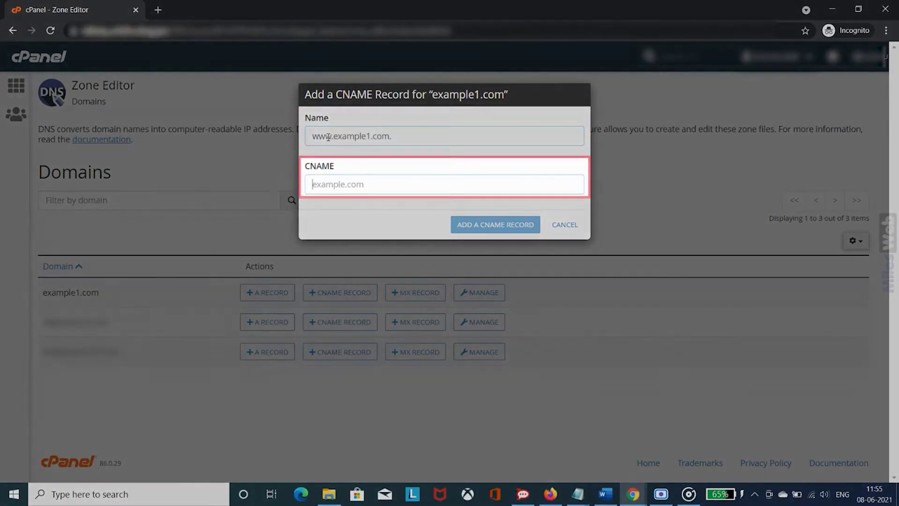
text(exam)
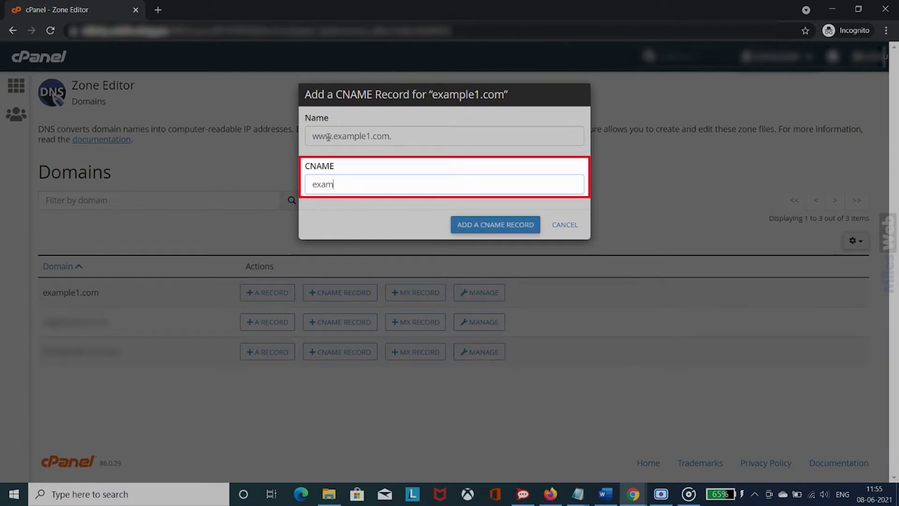
text(ple.com)
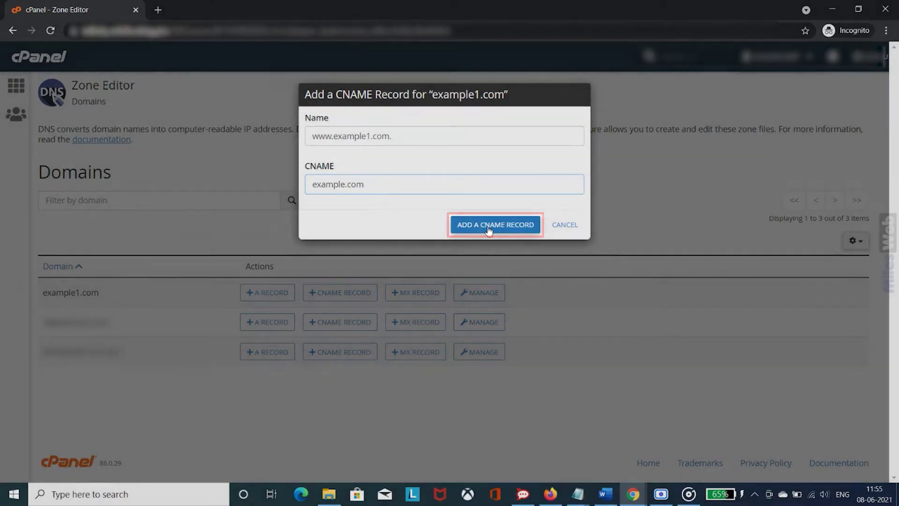
click(489, 230)
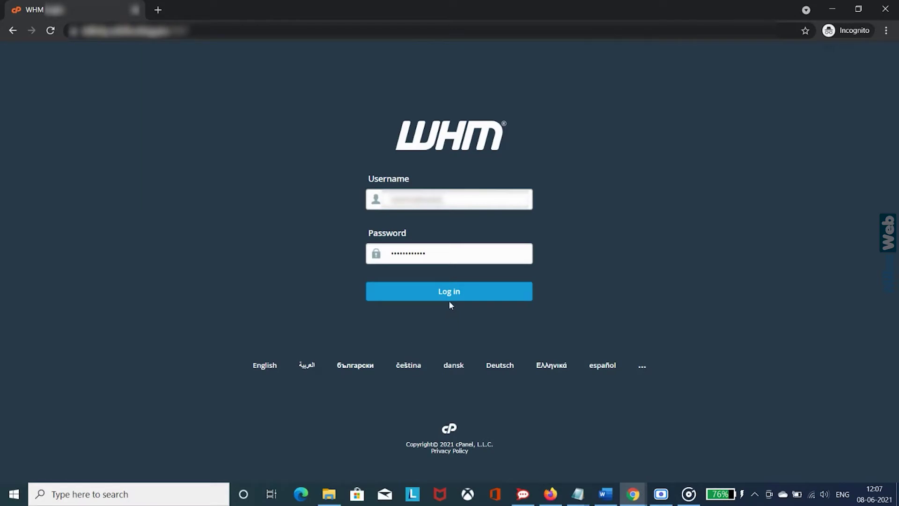
Log in to WHM with the filled-in credentials and open the example.com zone in Edit DNS Zone.
click(448, 296)
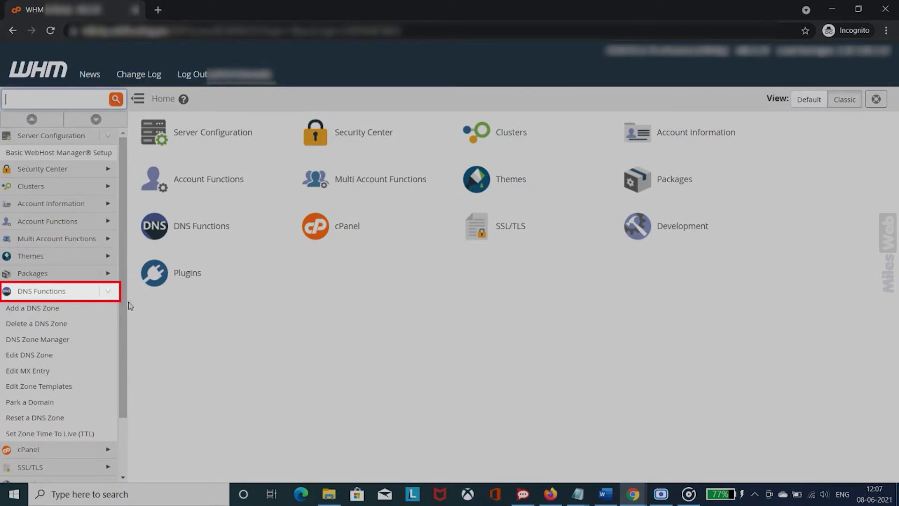
click(73, 292)
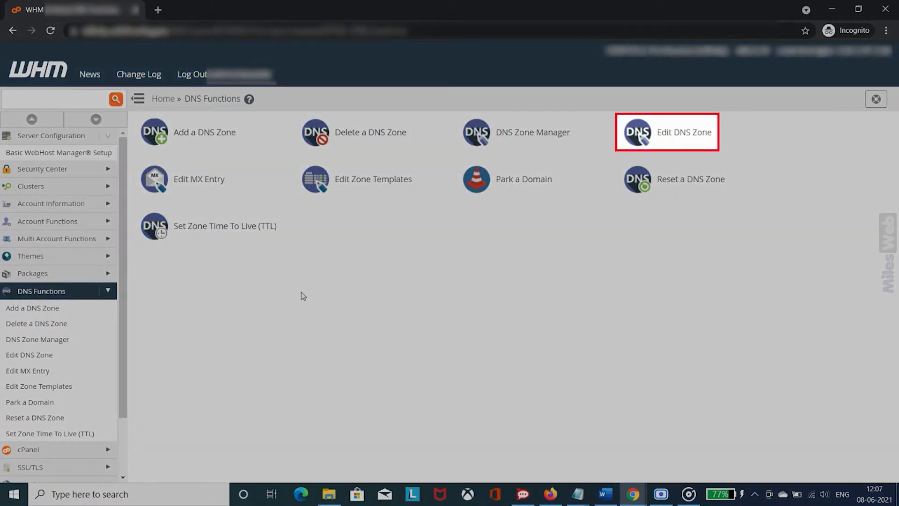
click(646, 143)
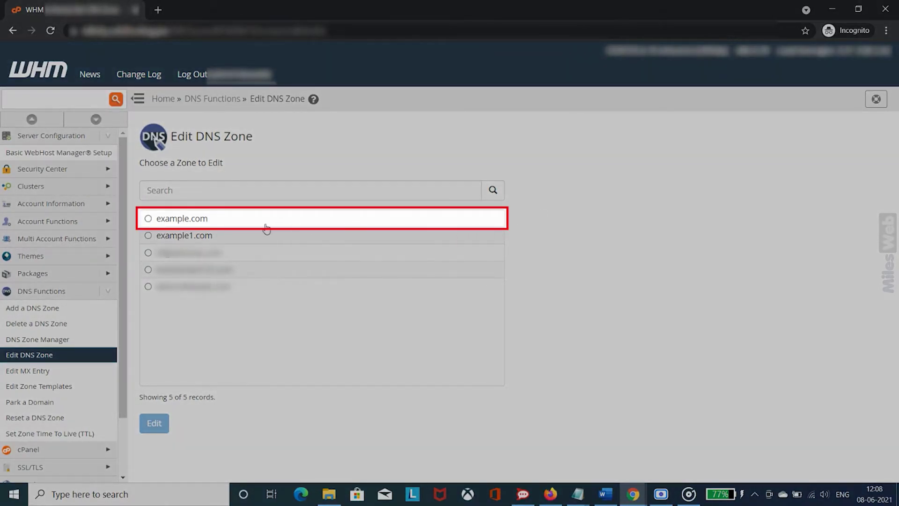
click(201, 222)
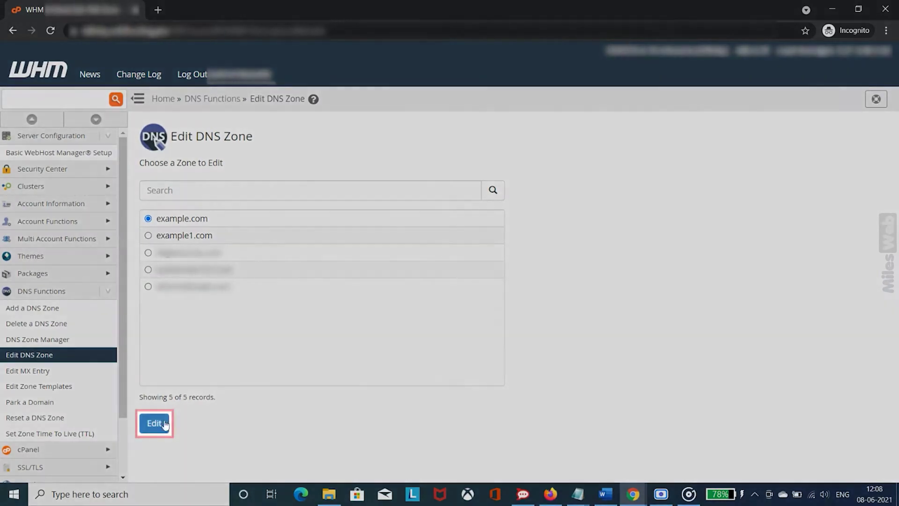
click(155, 426)
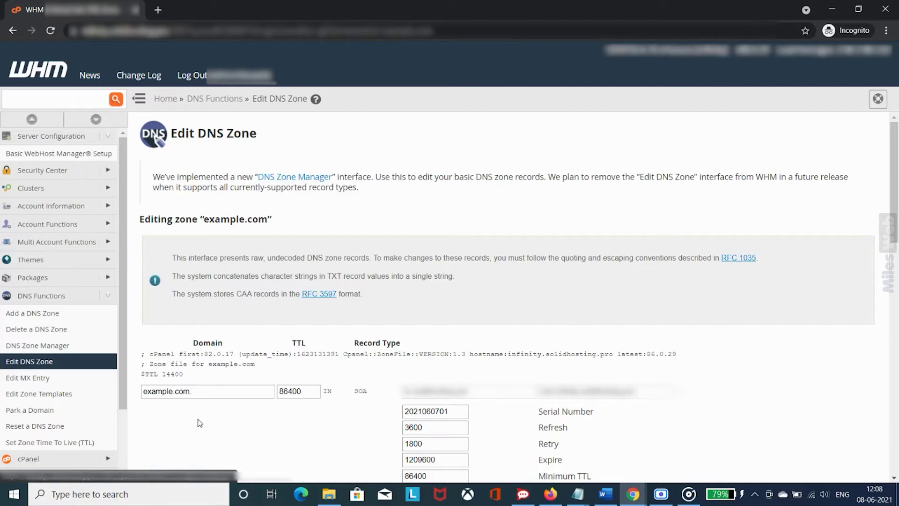
Add a new CNAME entry named test with the hostname example.com. to the zone, and save it.
scroll(199, 423, down, 8)
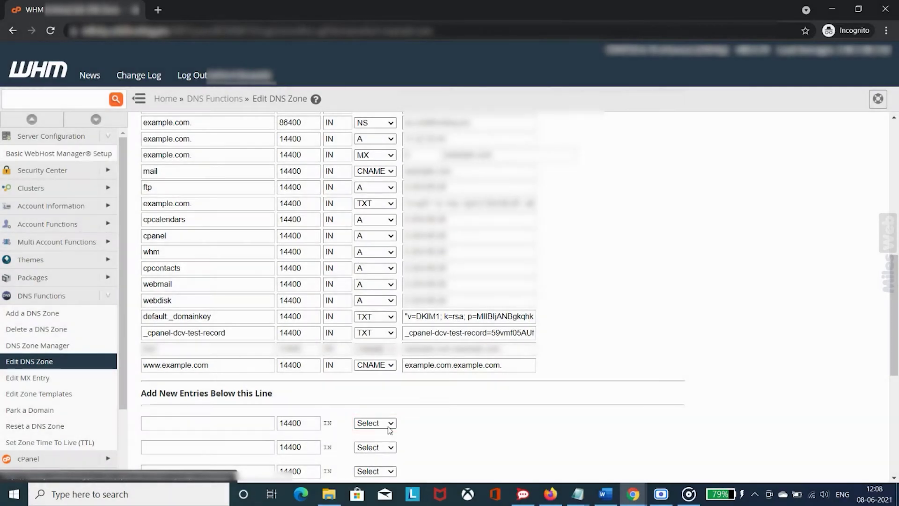
click(389, 427)
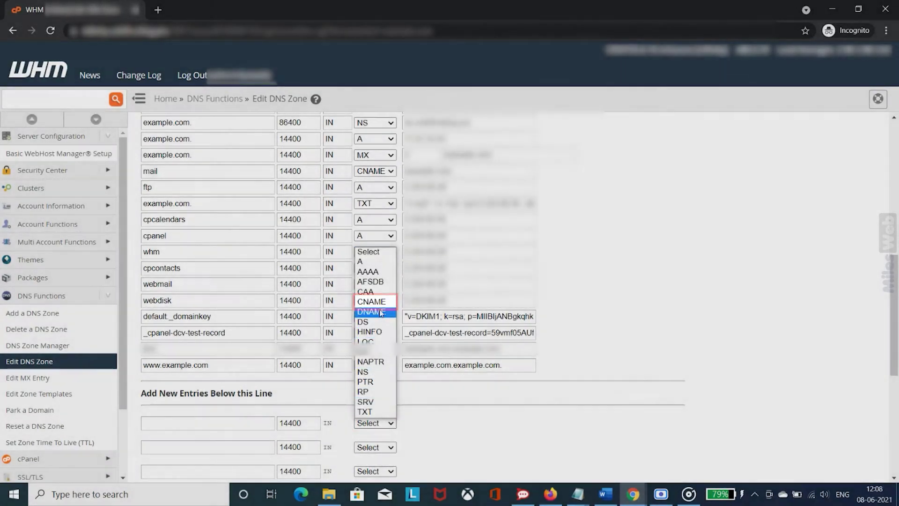
click(375, 302)
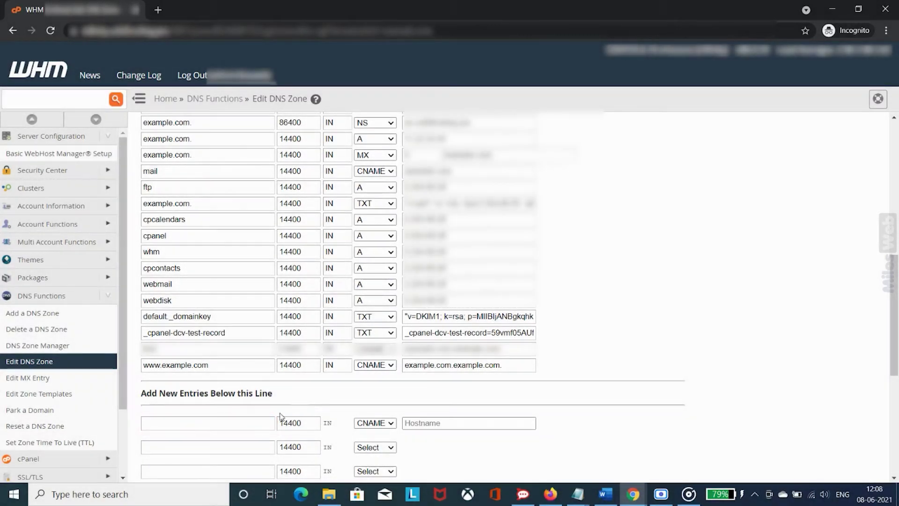
click(257, 421)
text(tes)
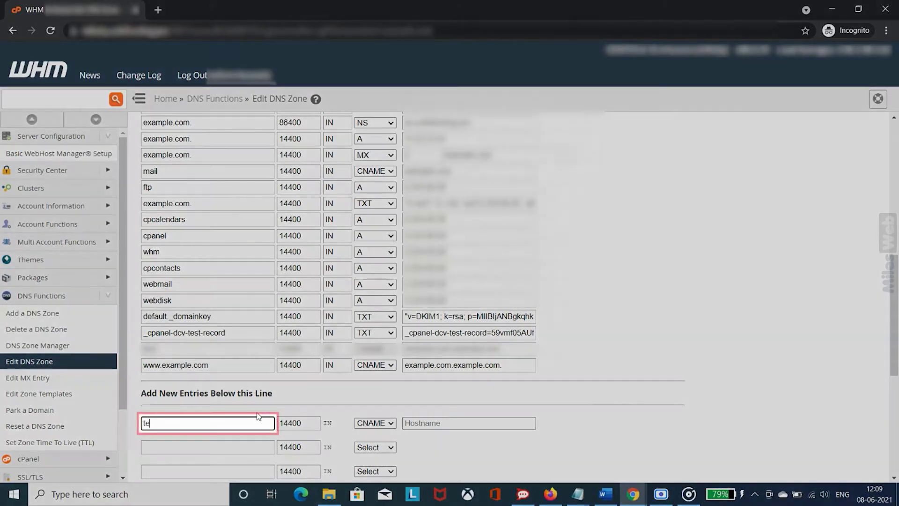
text(t)
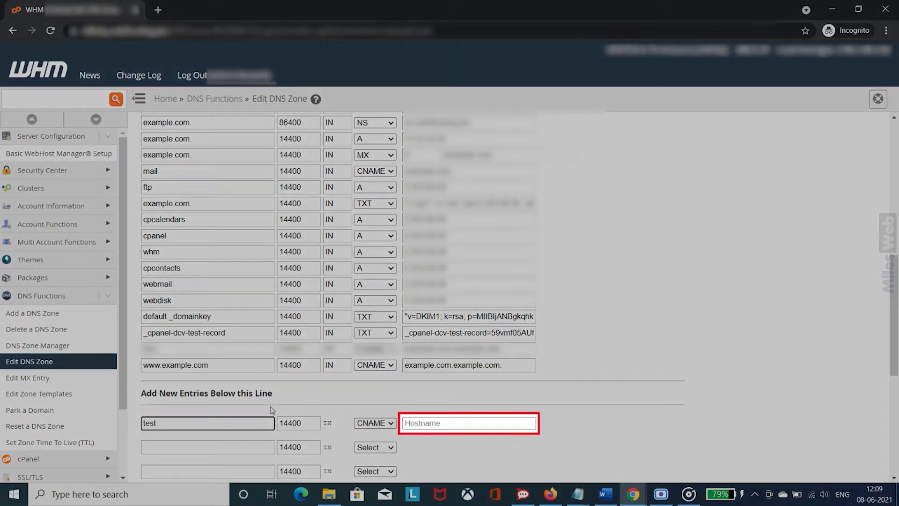
click(422, 427)
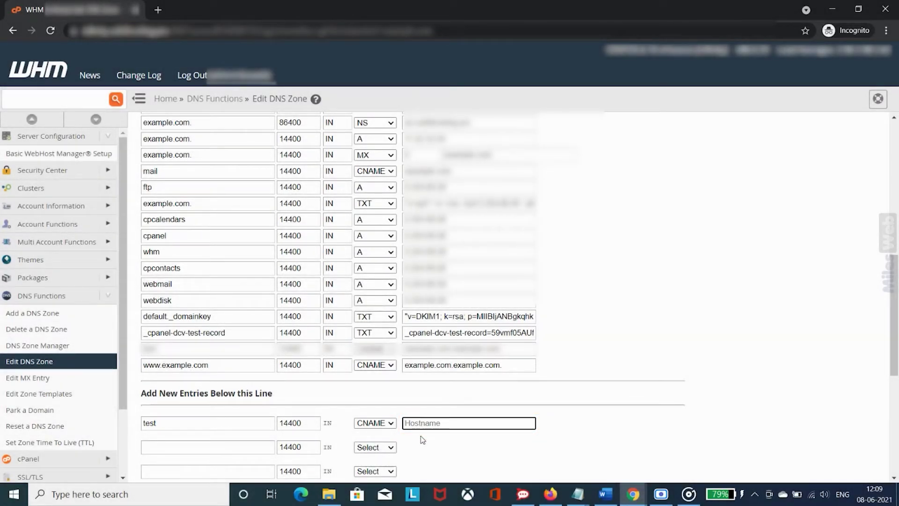
text(example.com.)
scroll(423, 440, down, 6)
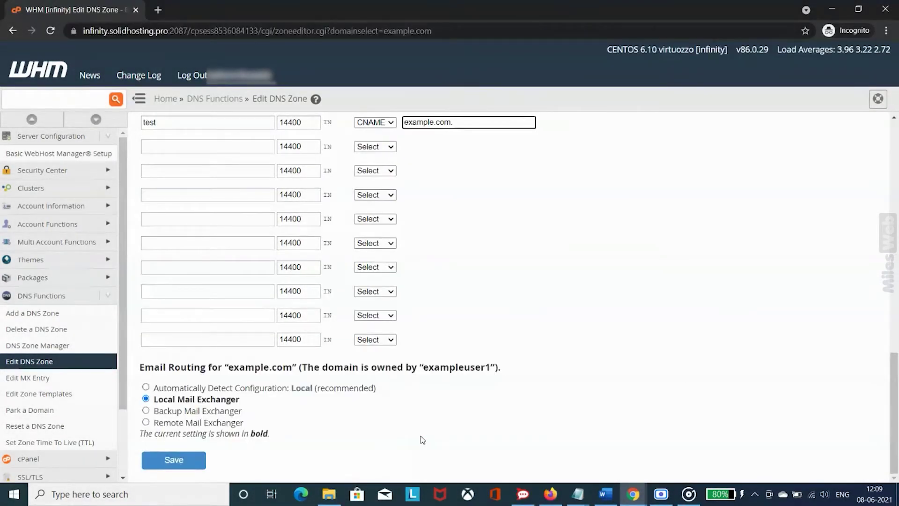
key(Return)
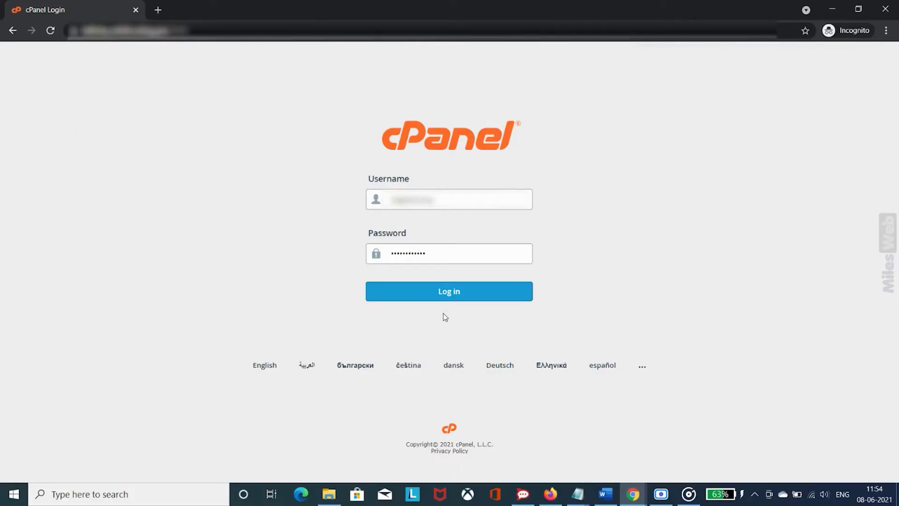
Log in to cPanel with the filled-in credentials and open the Zone Editor.
click(448, 296)
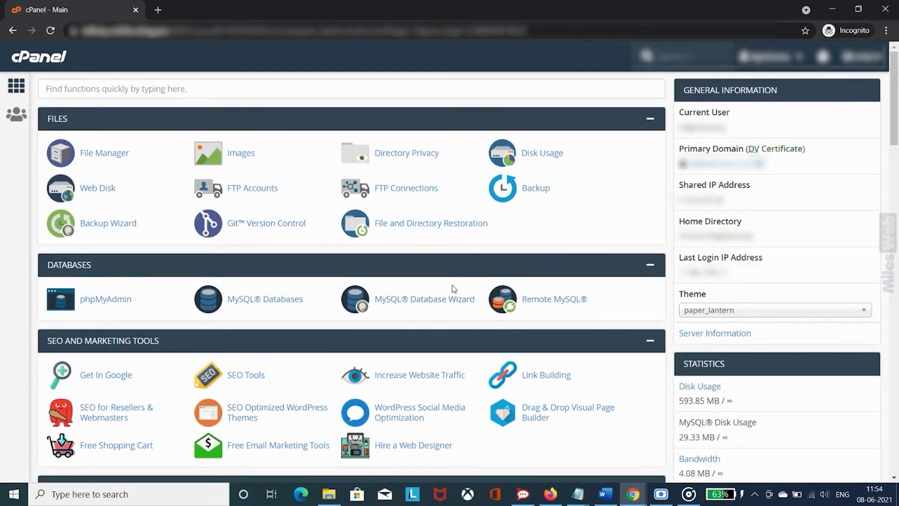
scroll(454, 289, down, 3)
scroll(453, 289, down, 2)
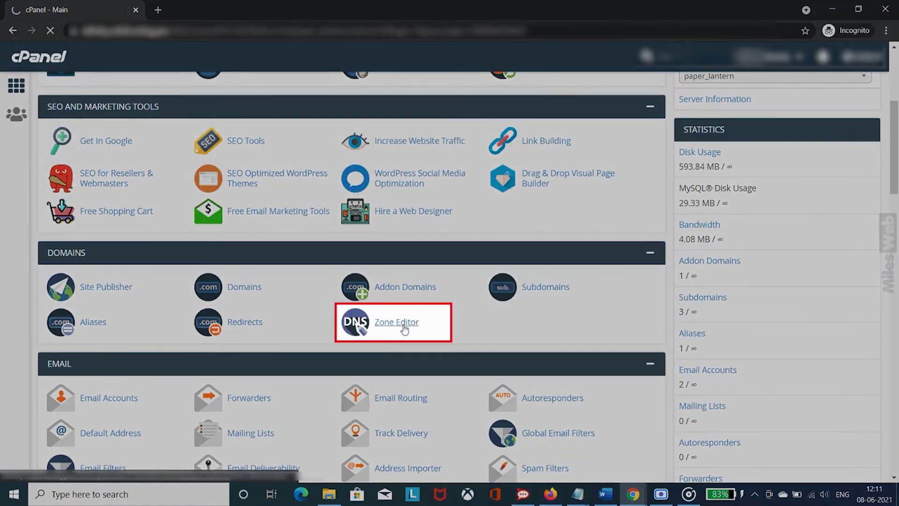
click(402, 328)
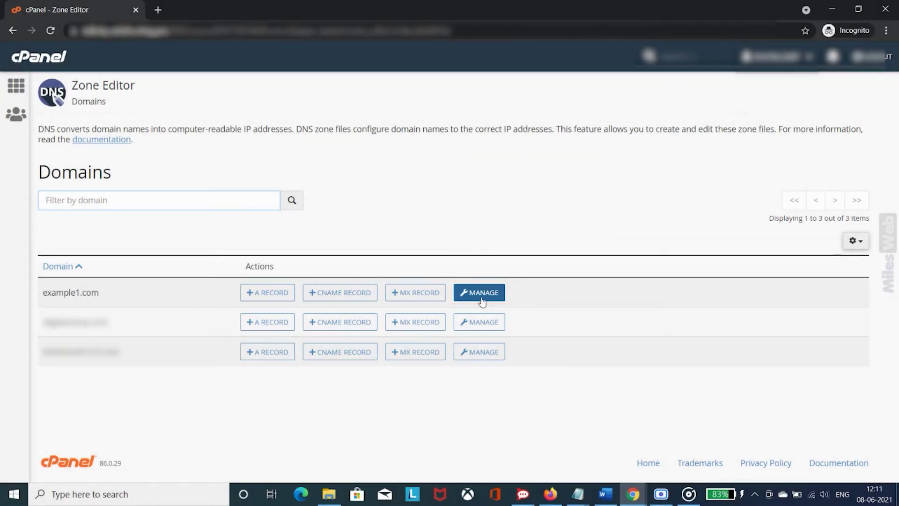
click(483, 302)
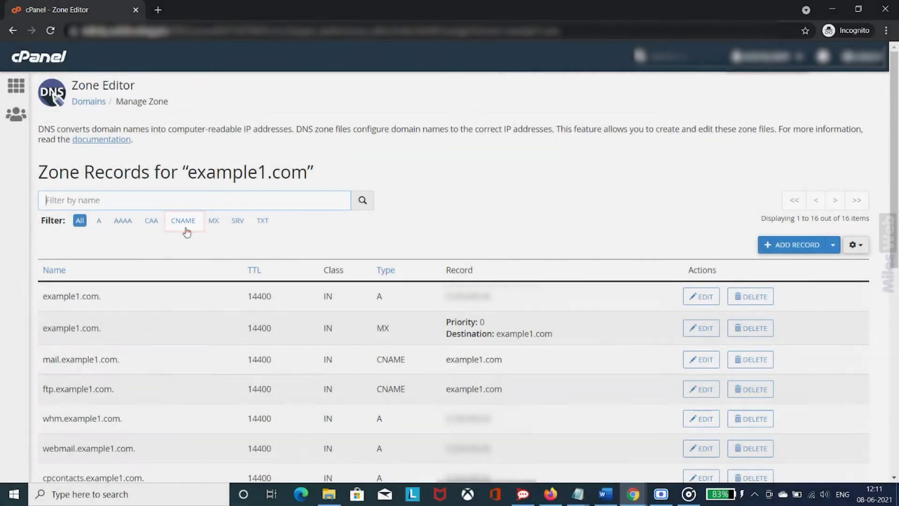
click(186, 230)
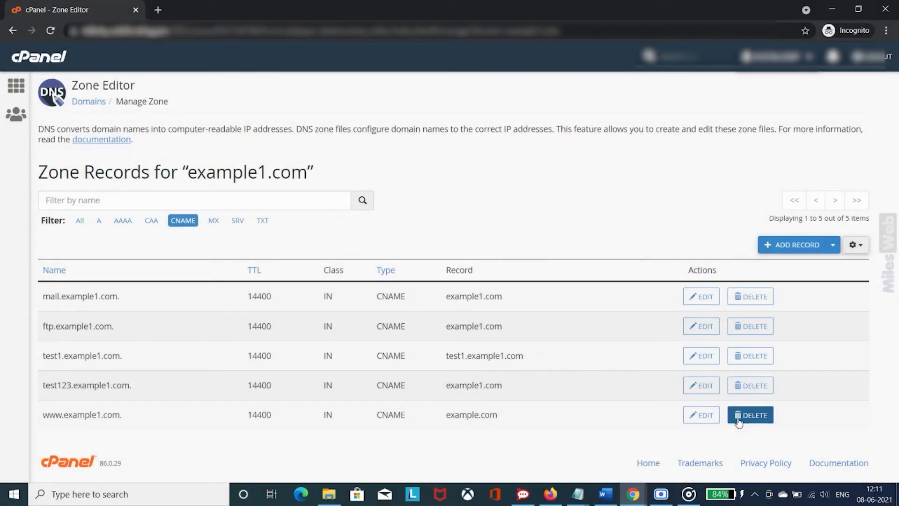
click(739, 420)
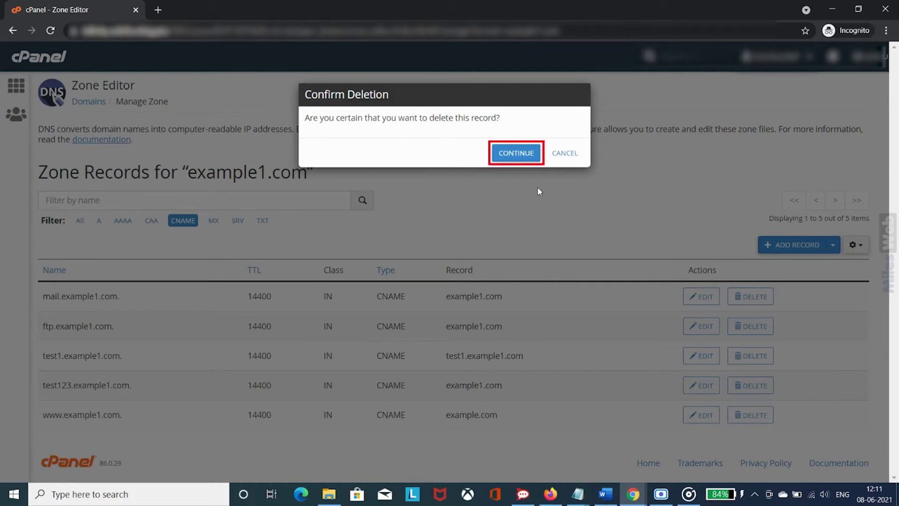
click(515, 154)
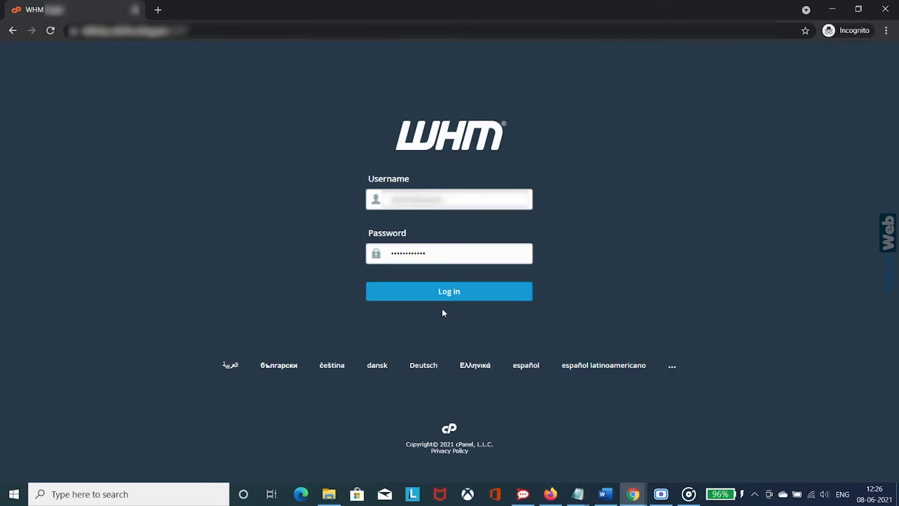
Log in to WHM with the filled-in credentials and open the DNS zone of example.com for editing.
click(454, 291)
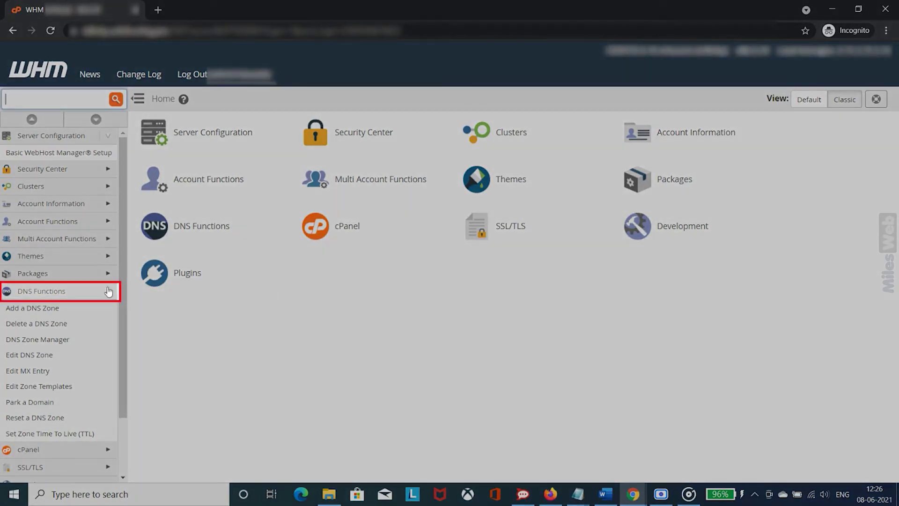
click(80, 291)
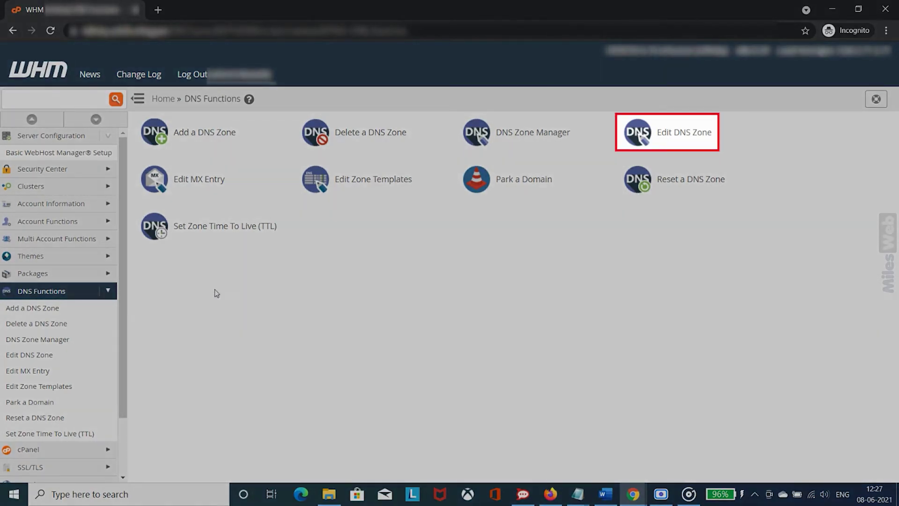
click(648, 137)
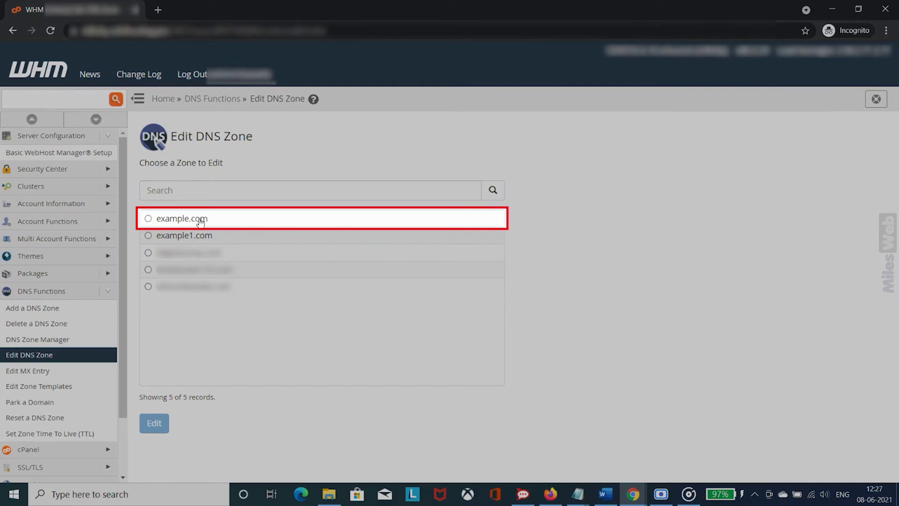
click(200, 220)
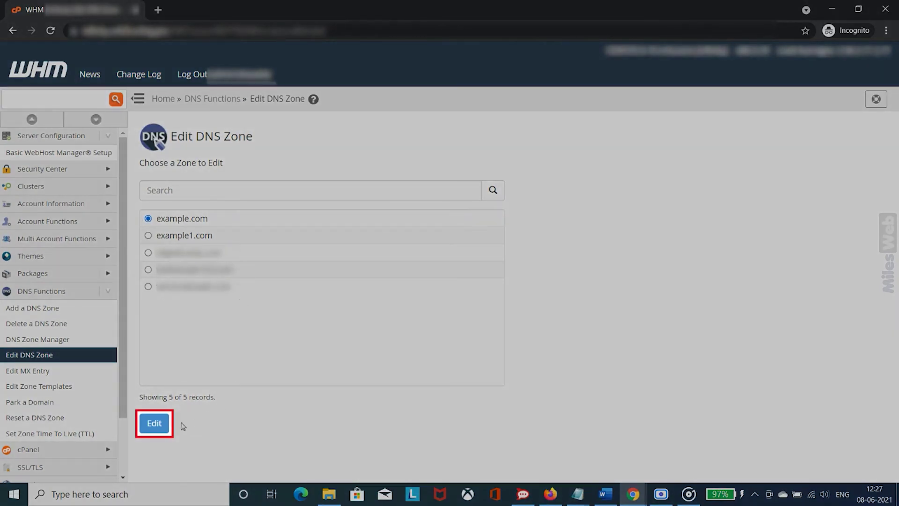
click(155, 424)
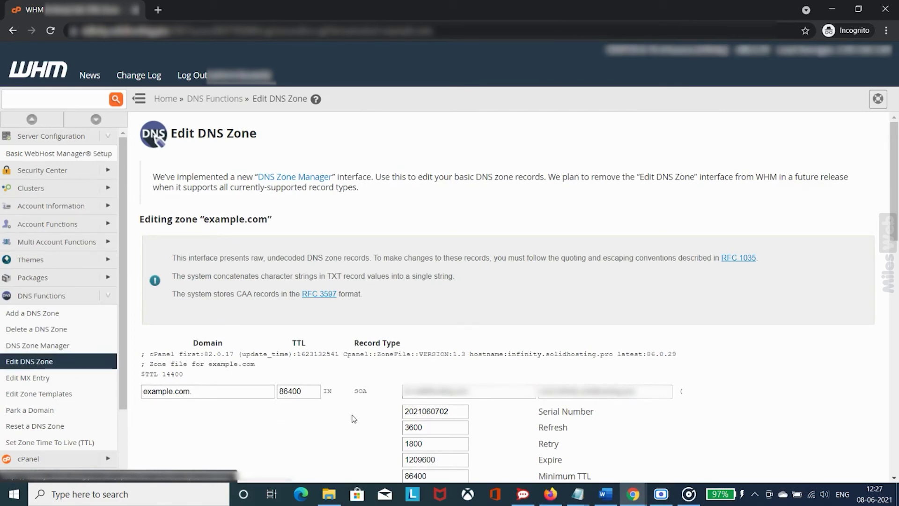
Clear the value of example.com's SPF TXT record and reset its record type to Select.
scroll(356, 418, down, 1)
scroll(356, 418, down, 3)
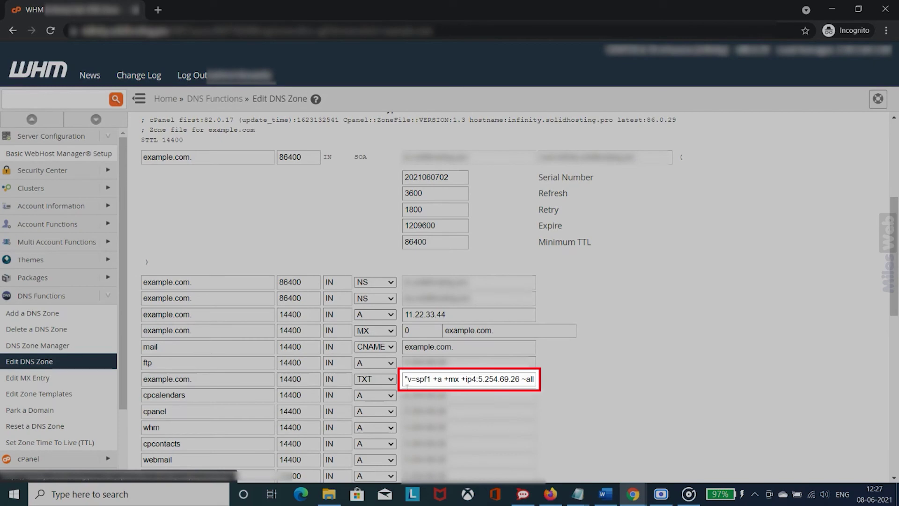
triple_click(412, 382)
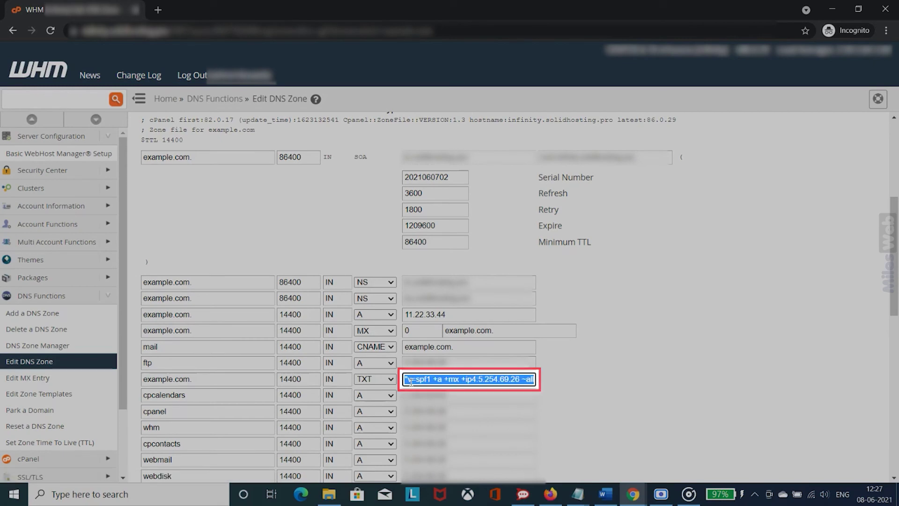
key(BackSpace)
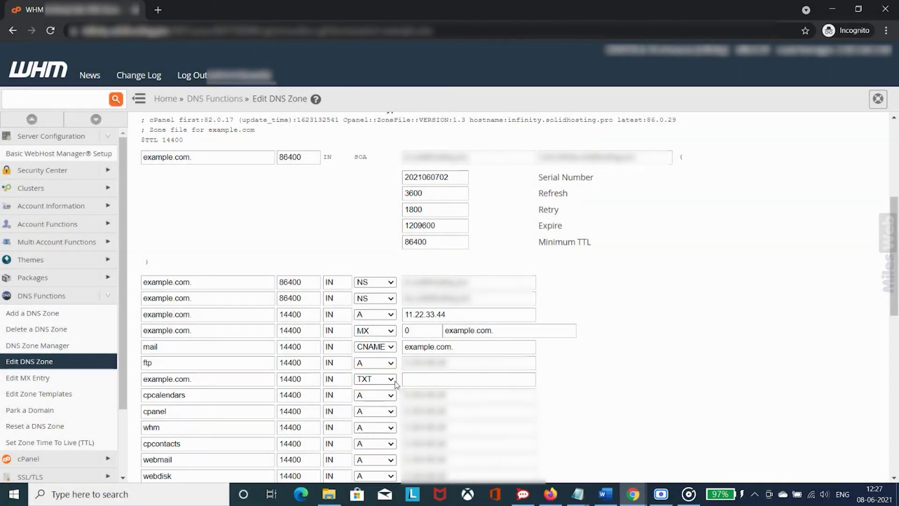
click(394, 380)
click(372, 200)
scroll(371, 201, down, 1)
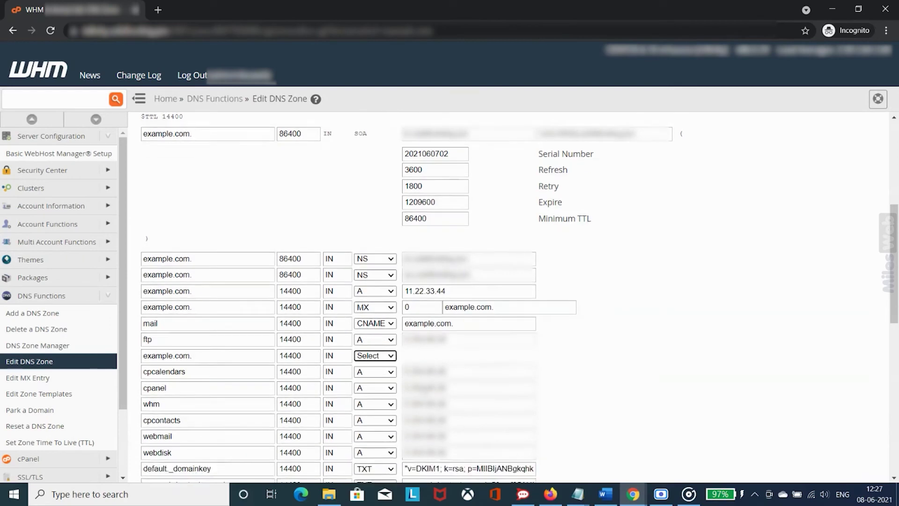
scroll(393, 421, down, 2)
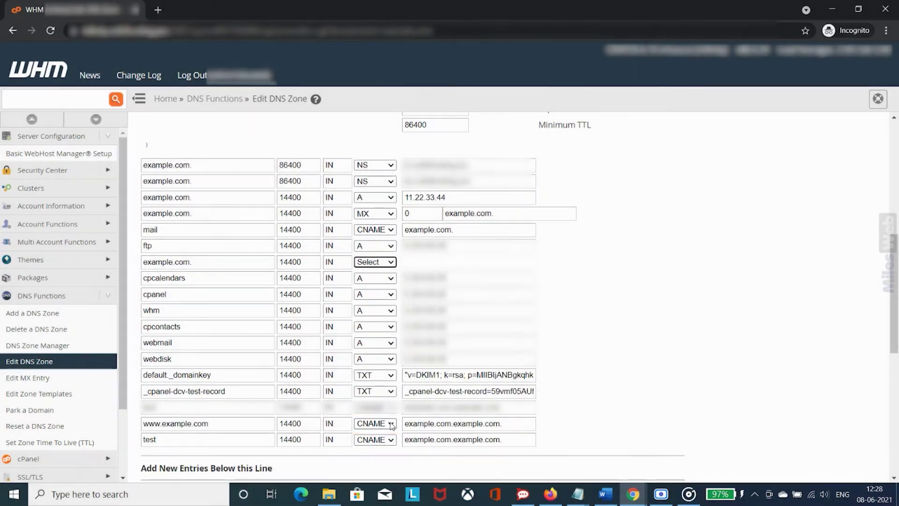
click(382, 262)
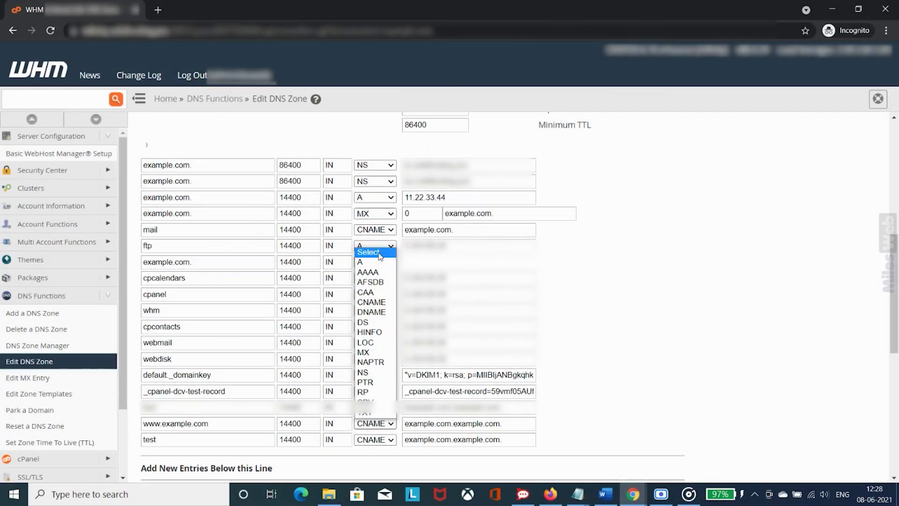
click(380, 254)
click(414, 428)
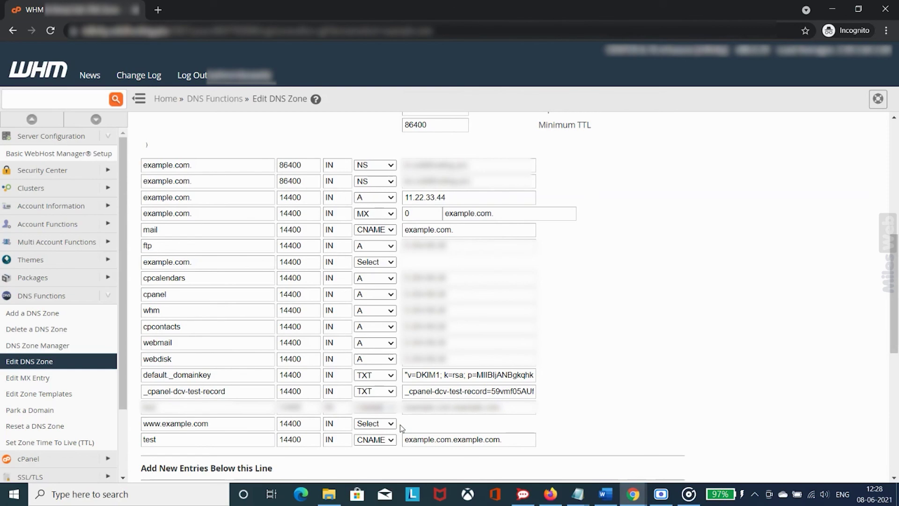
scroll(400, 427, down, 8)
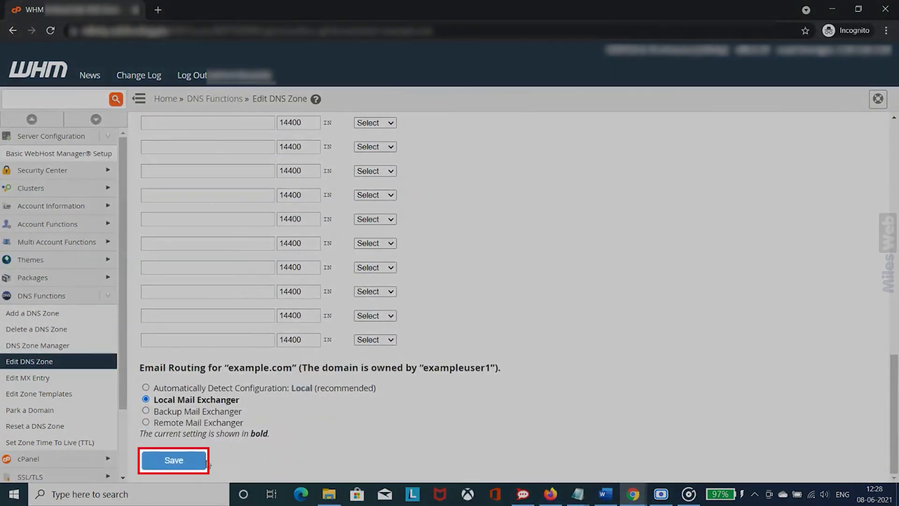
click(189, 463)
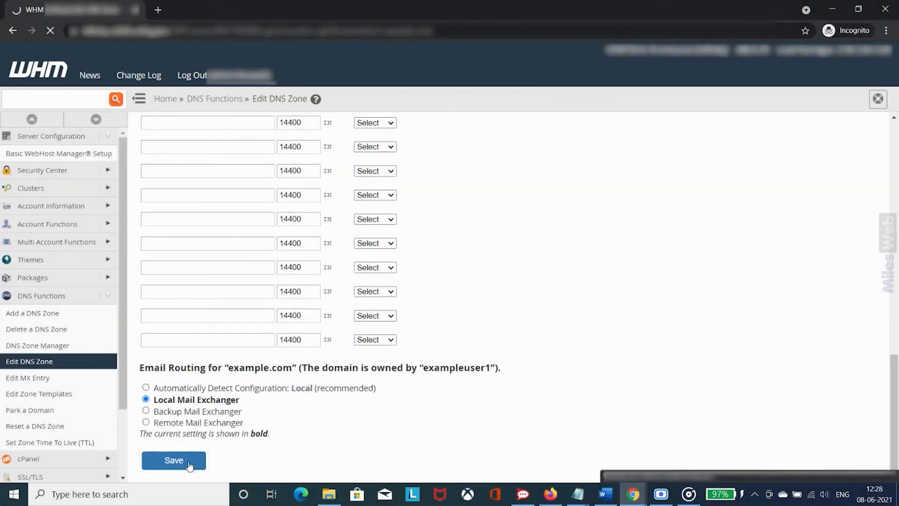